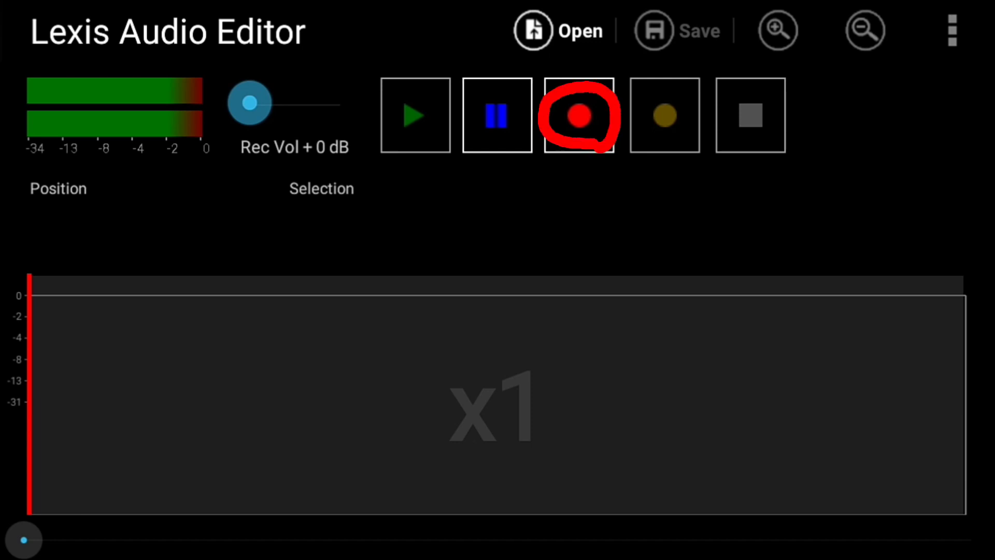
- Record a 56.1-second voice clip, starting and then stopping the recorder
{"action": "left_click", "coordinate": [580, 115]}
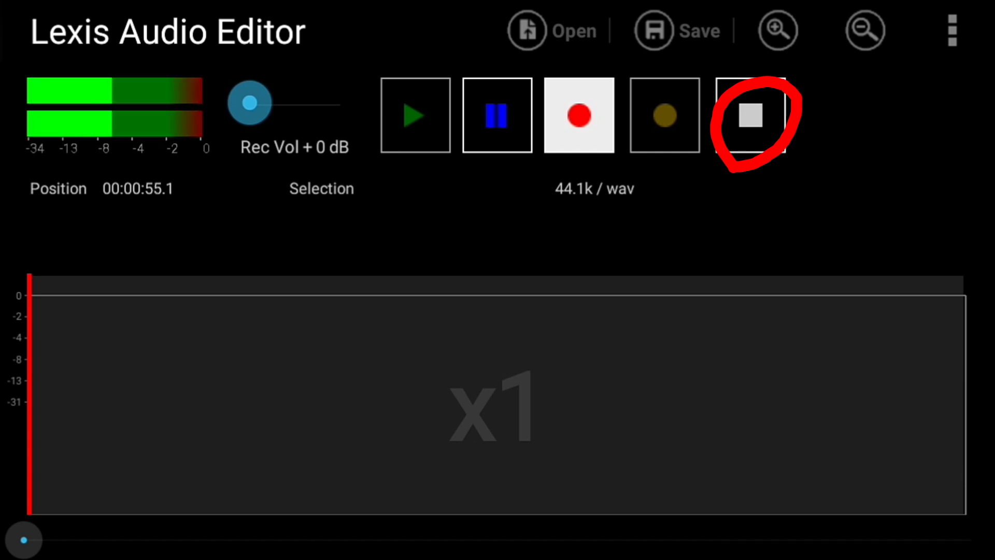
{"action": "left_click", "coordinate": [751, 115]}
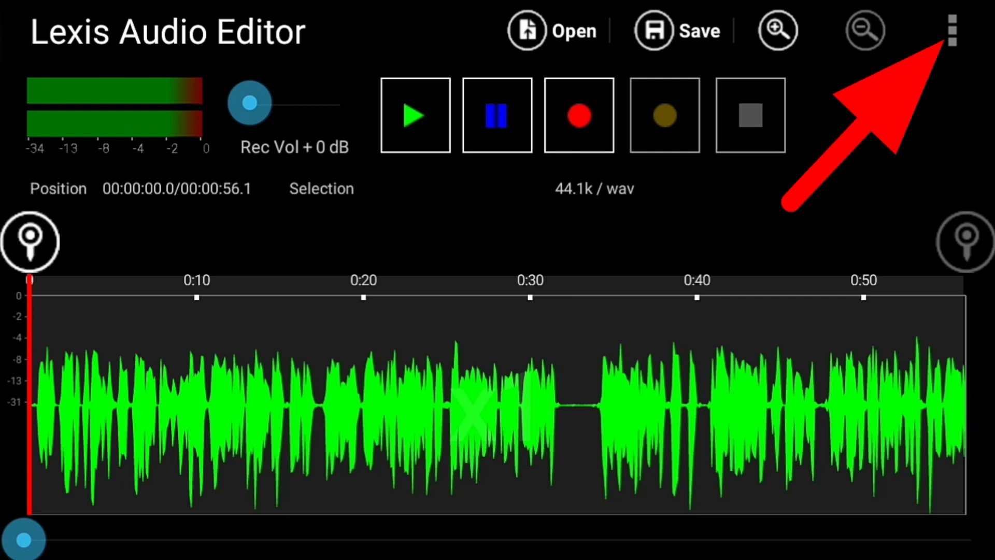
- Apply Noise reduction with default −20 dB threshold, 80% rate and 10000 Hz low pass
{"action": "left_click", "coordinate": [953, 31]}
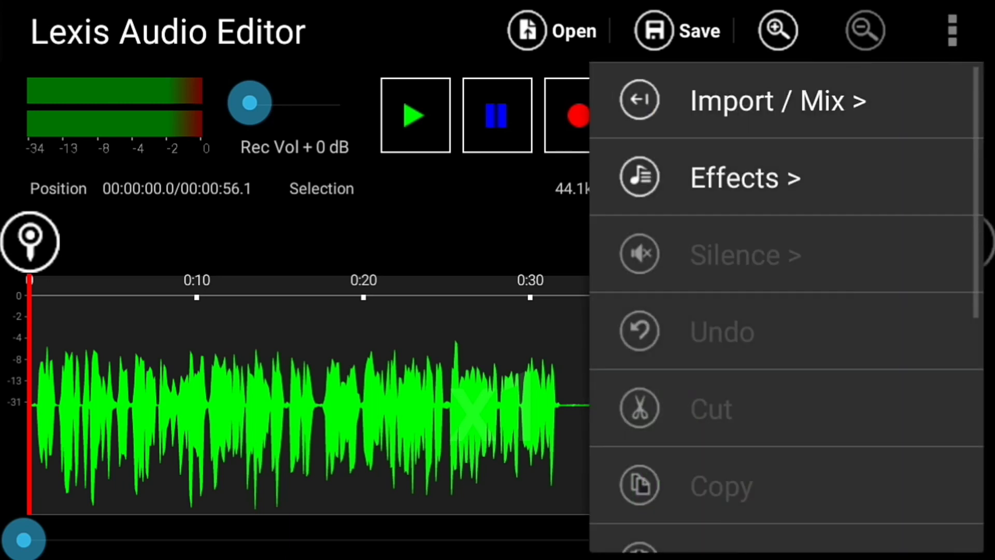
{"action": "left_click", "coordinate": [745, 178]}
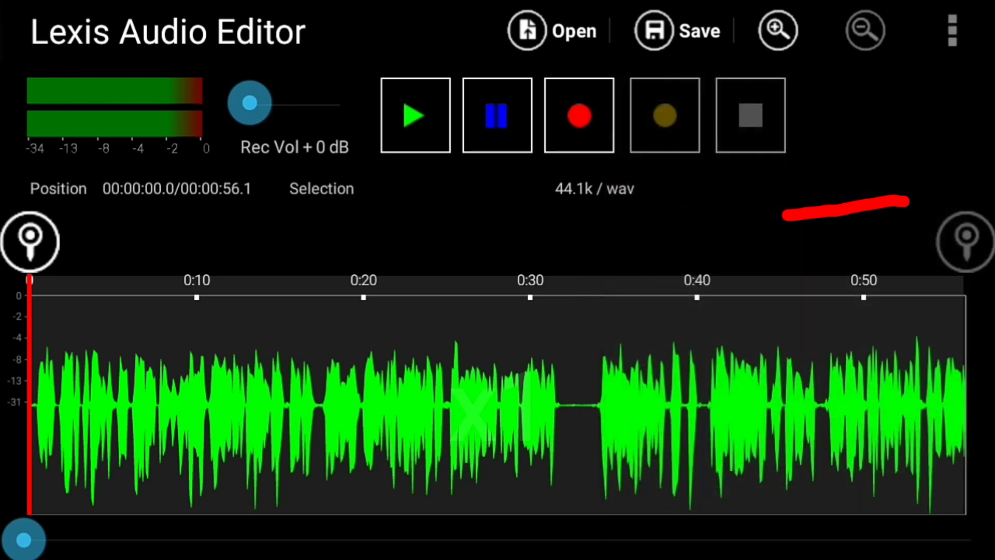
{"action": "scroll", "coordinate": [876, 312], "scroll_direction": "down", "scroll_amount": 2}
{"action": "scroll", "coordinate": [876, 237], "scroll_direction": "down", "scroll_amount": 1}
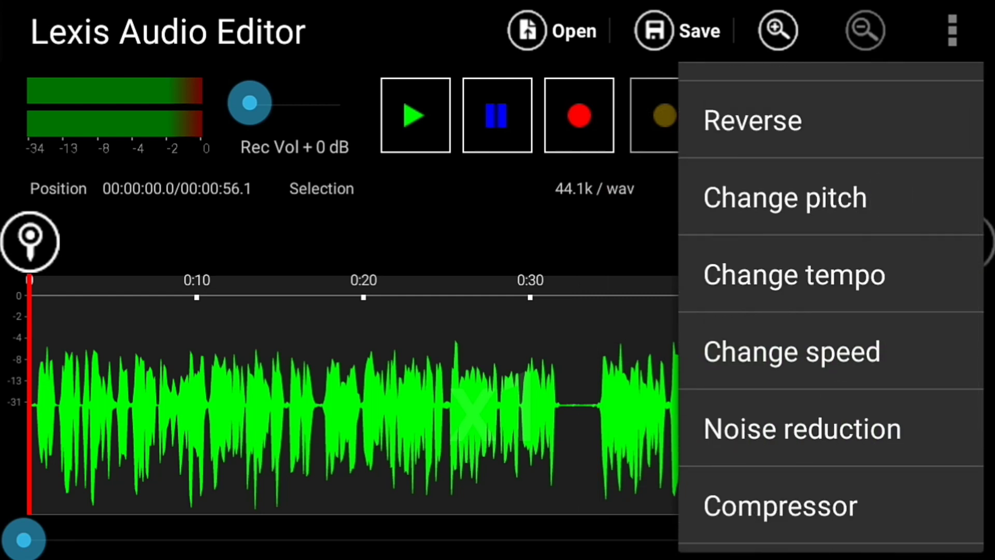
{"action": "left_click", "coordinate": [801, 429]}
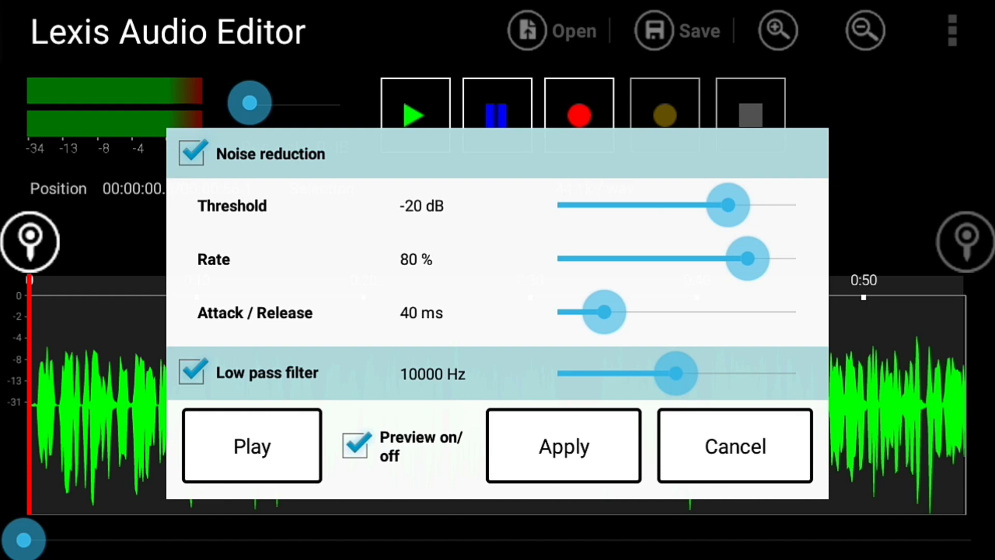
{"action": "left_click", "coordinate": [564, 446]}
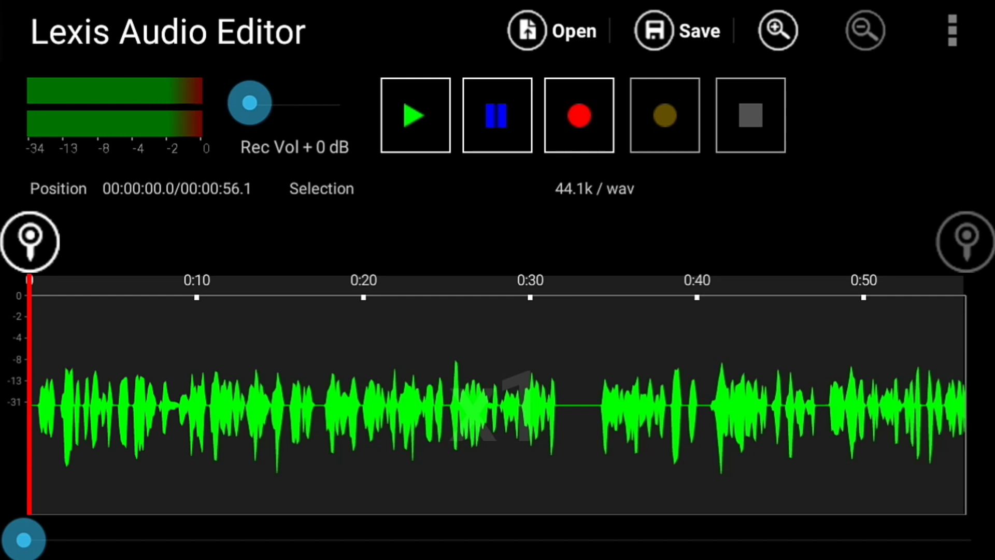
{"action": "left_click", "coordinate": [953, 32]}
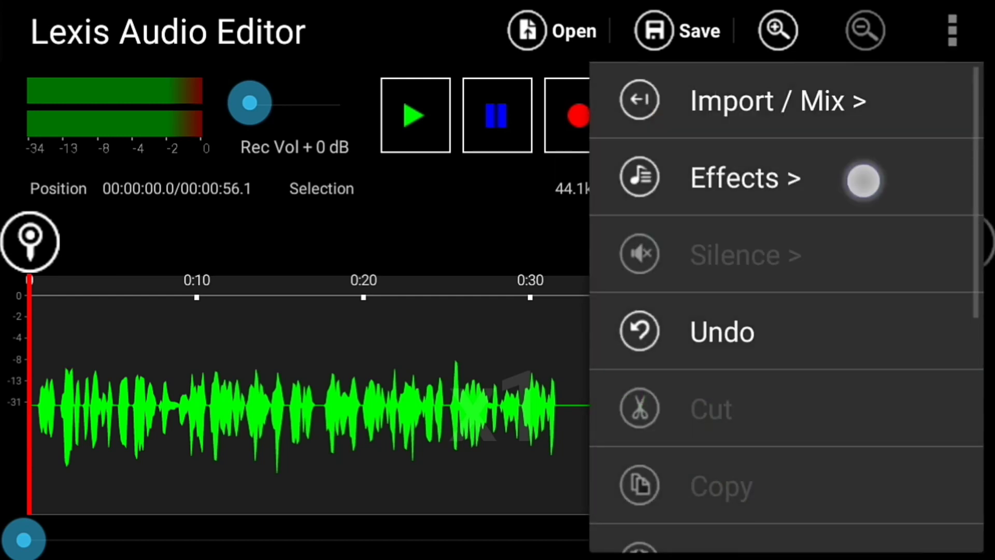
- Apply the Compressor effect with its −20 dB threshold and 5.0/1 rate
{"action": "left_click", "coordinate": [862, 178]}
{"action": "scroll", "coordinate": [916, 311], "scroll_direction": "down", "scroll_amount": 3}
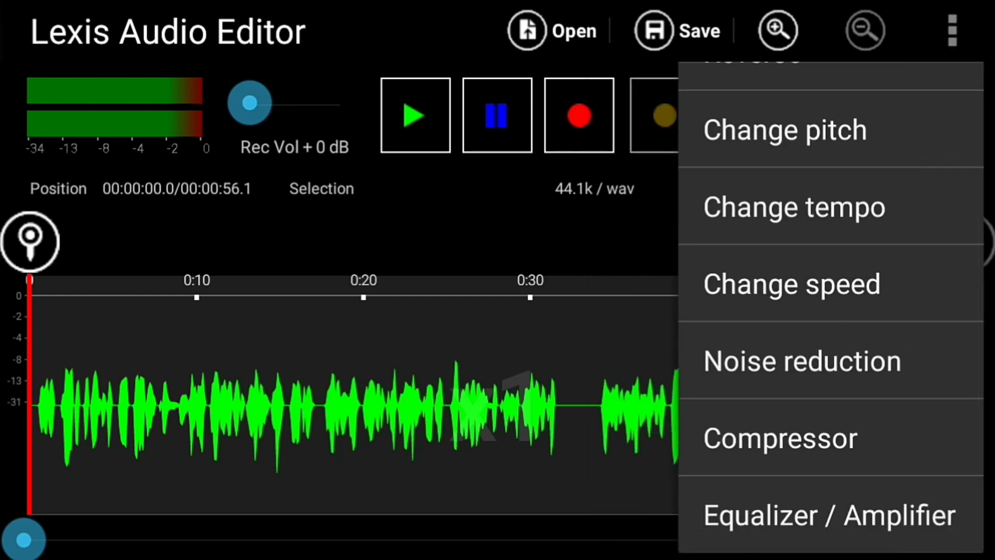
{"action": "left_click", "coordinate": [795, 438]}
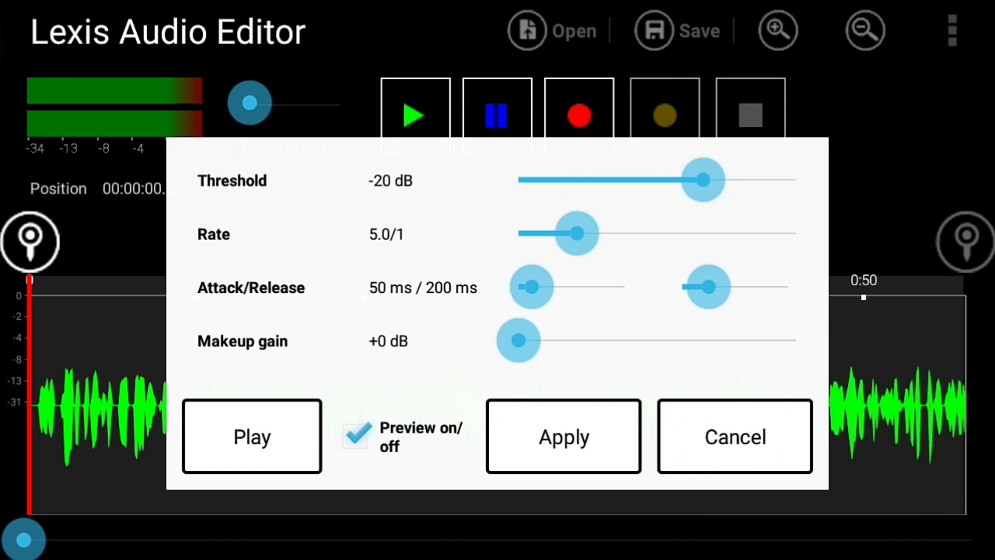
{"action": "left_click", "coordinate": [564, 436]}
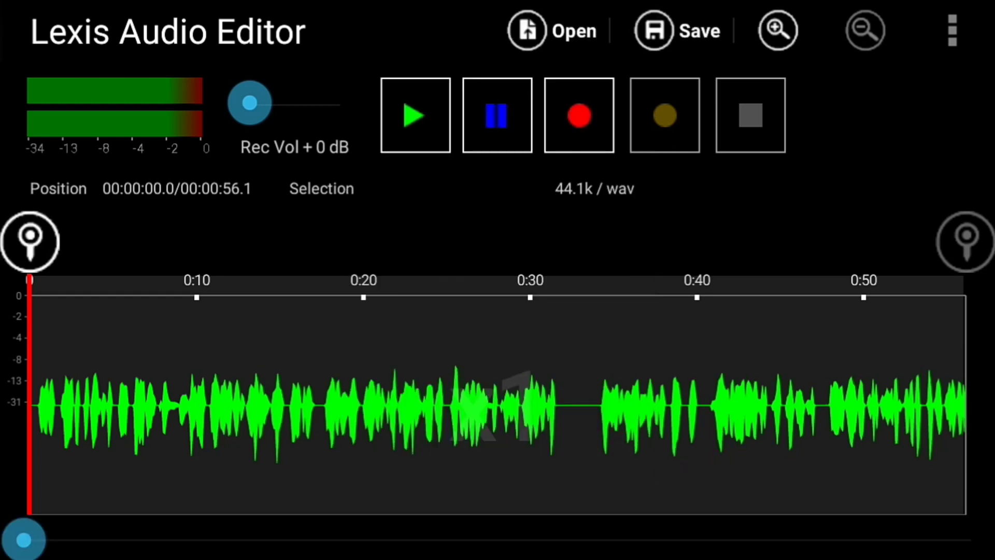
- Apply the Equalizer / Amplifier with all bands and pre-amplifier at 0 dB
{"action": "left_click", "coordinate": [952, 31]}
{"action": "left_click", "coordinate": [843, 168]}
{"action": "scroll", "coordinate": [882, 161], "scroll_direction": "down", "scroll_amount": 2}
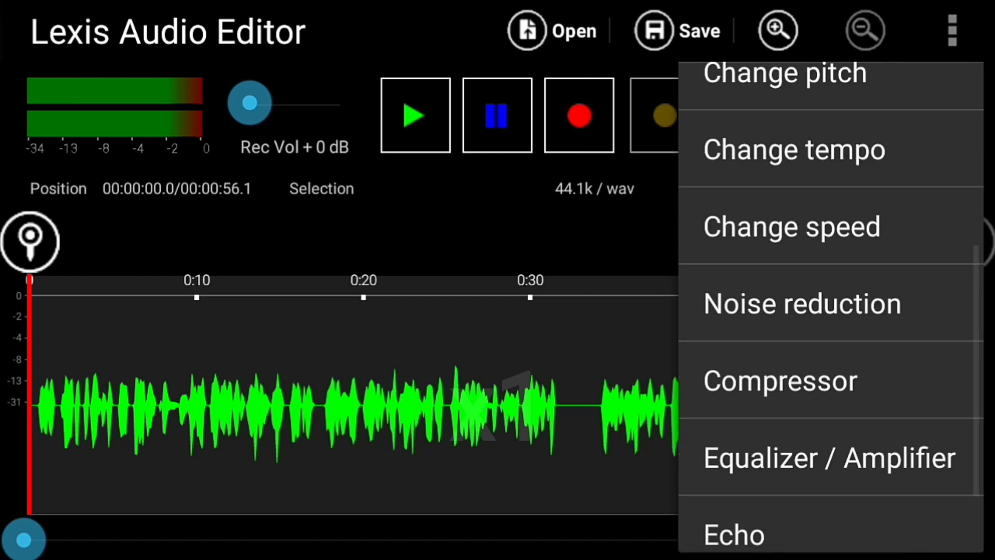
{"action": "key", "text": "Escape"}
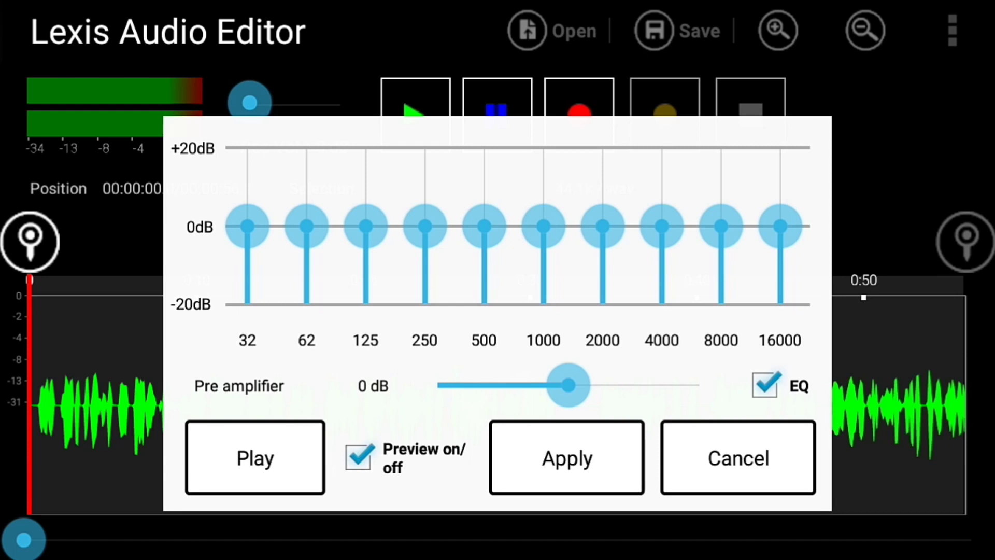
{"action": "left_click", "coordinate": [567, 458]}
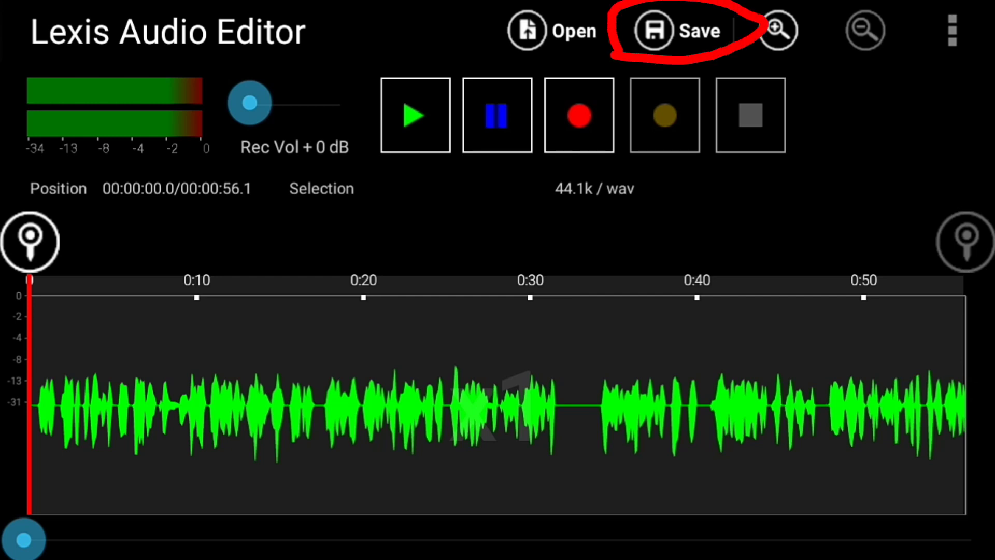
- Save the cleaned recording to the Music folder under the name Test in .wav format
{"action": "left_click", "coordinate": [678, 31]}
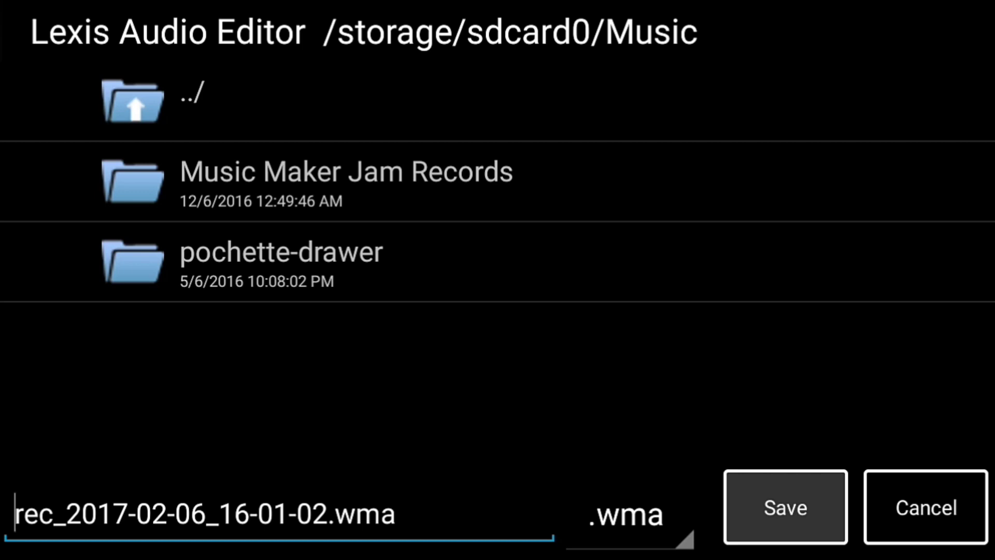
{"action": "left_click", "coordinate": [335, 513]}
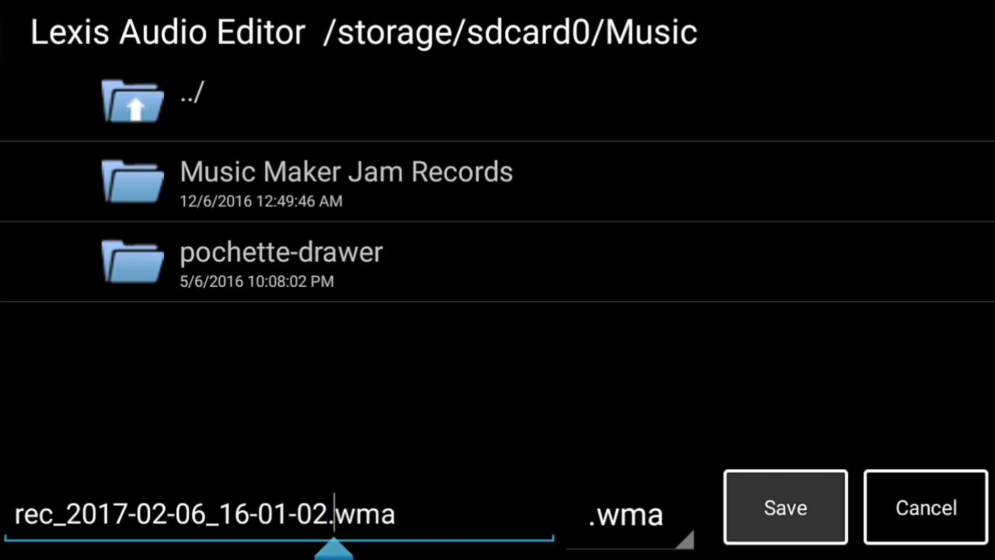
{"action": "left_click", "coordinate": [334, 513]}
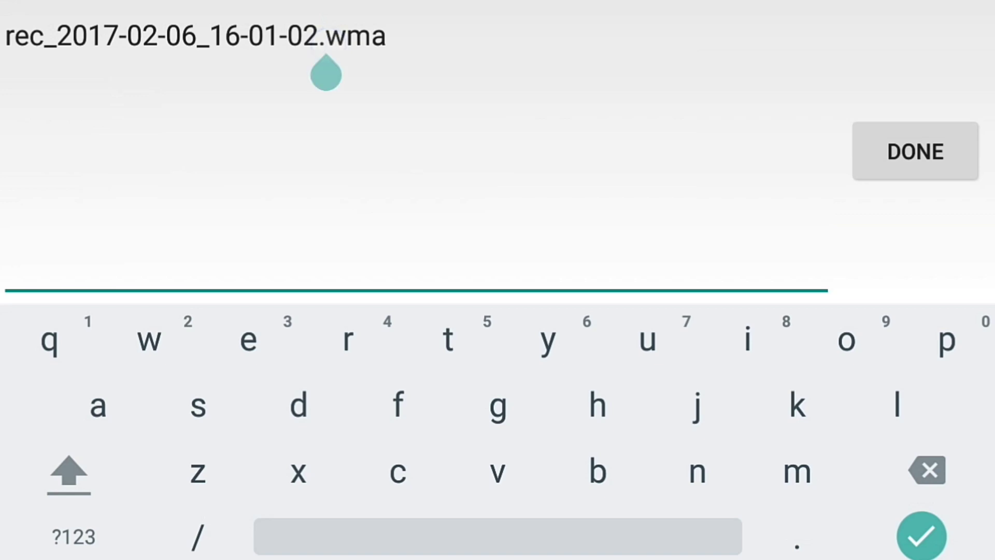
{"action": "left_click", "coordinate": [916, 152]}
{"action": "type", "text": "Test"}
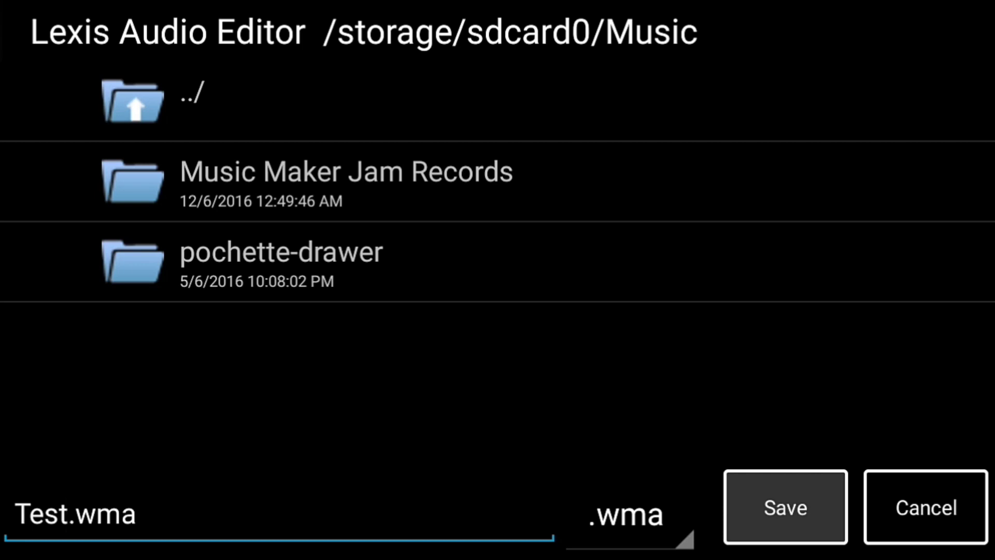
{"action": "left_click", "coordinate": [630, 514]}
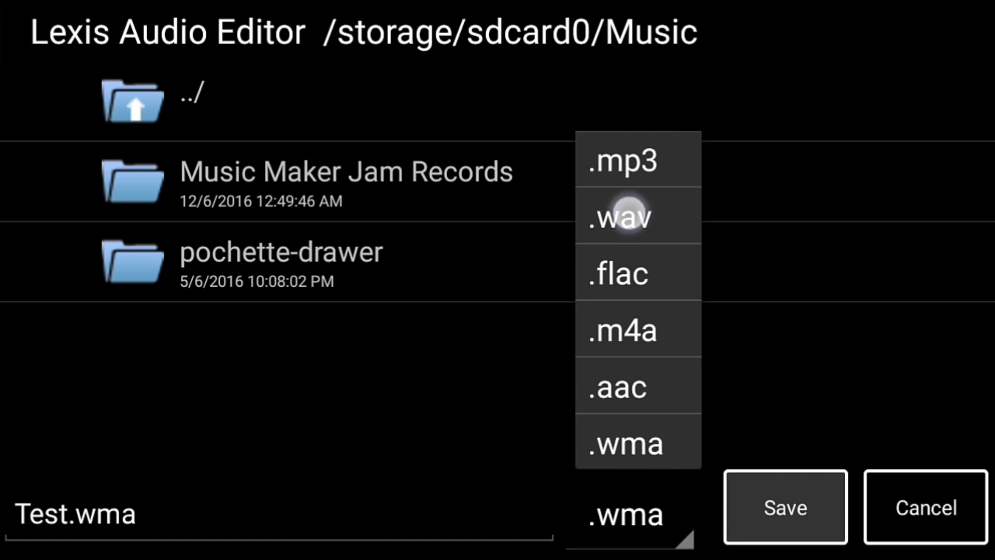
{"action": "left_click", "coordinate": [625, 215]}
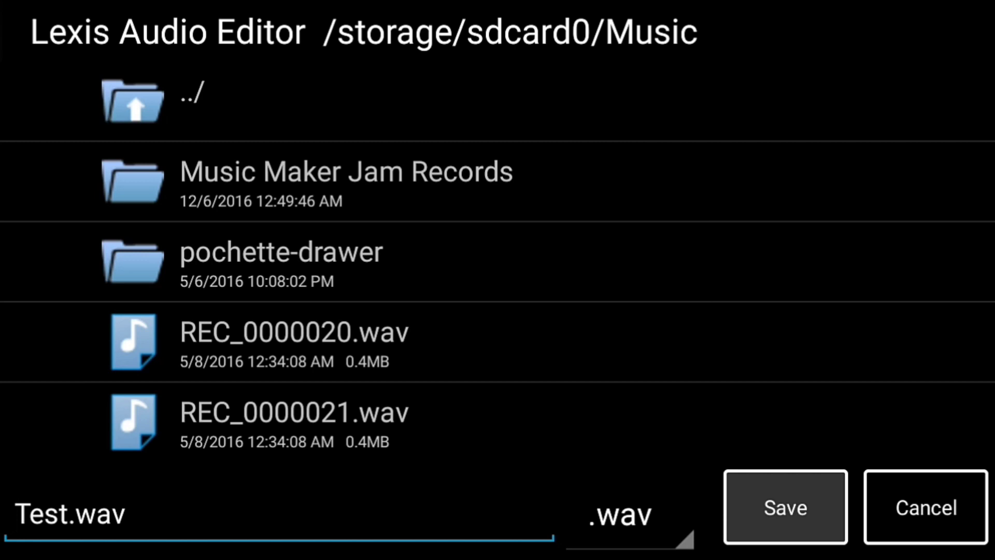
{"action": "left_click", "coordinate": [786, 507]}
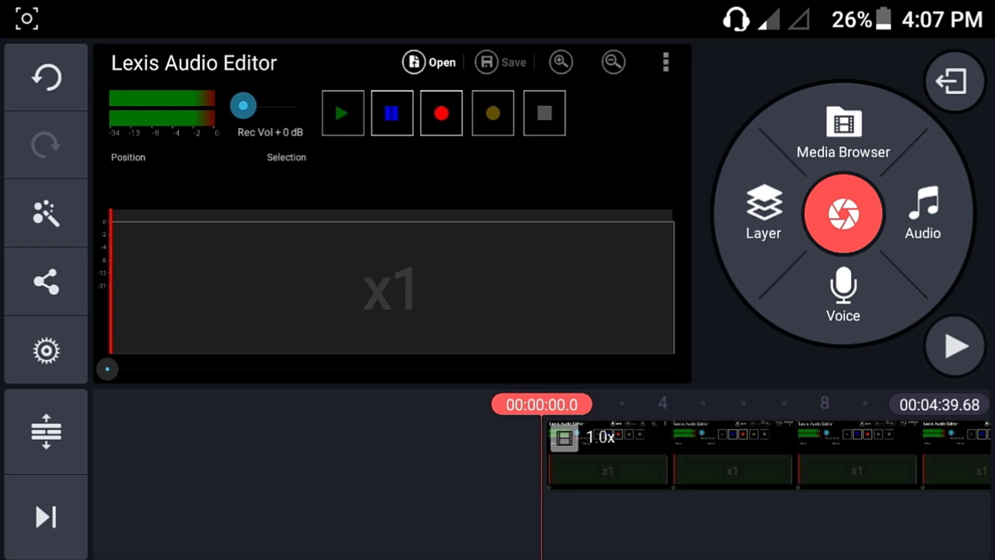
{"action": "left_click_drag", "start_coordinate": [832, 442], "coordinate": [826, 443]}
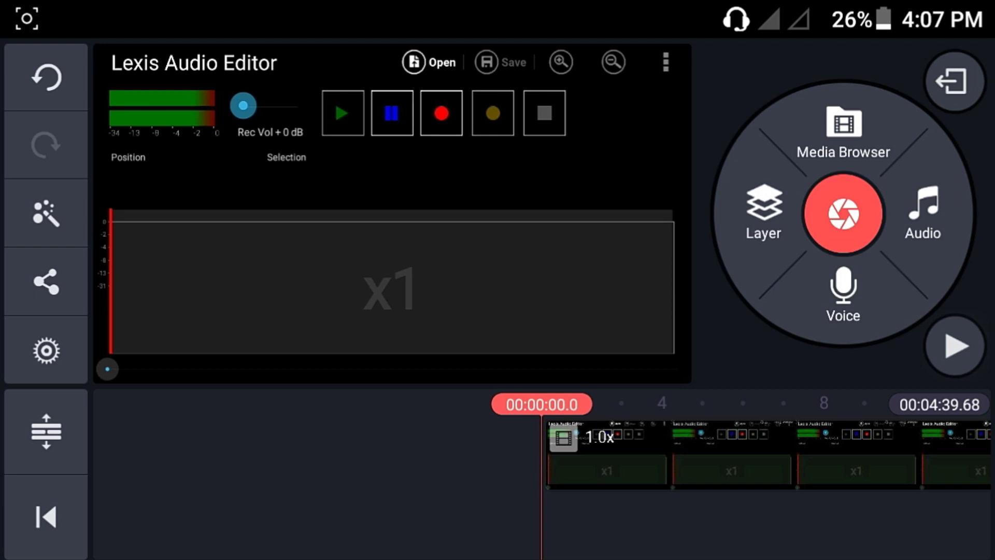
{"action": "left_click", "coordinate": [922, 212]}
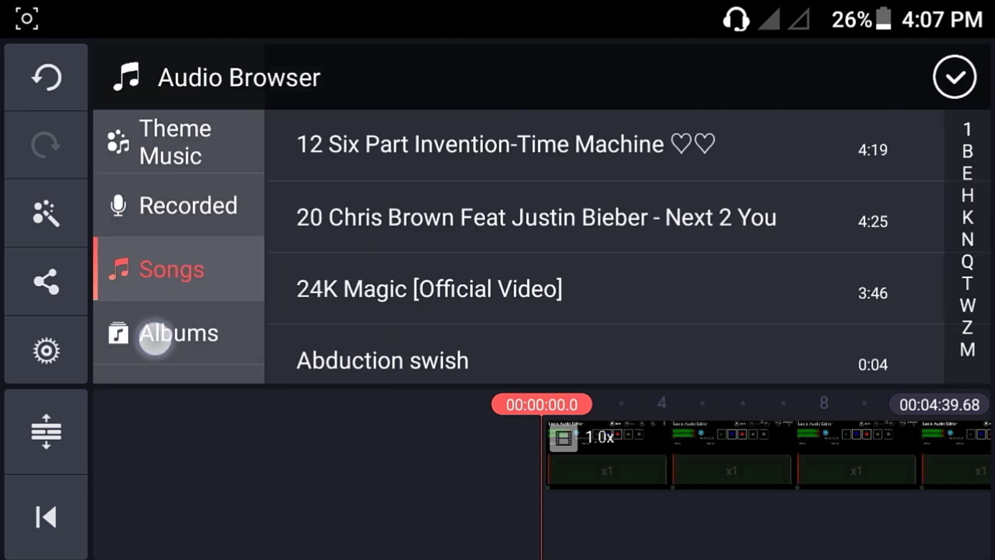
- Add Test from Albums > Music as a 56-second audio track below the video clip
{"action": "left_click", "coordinate": [154, 333]}
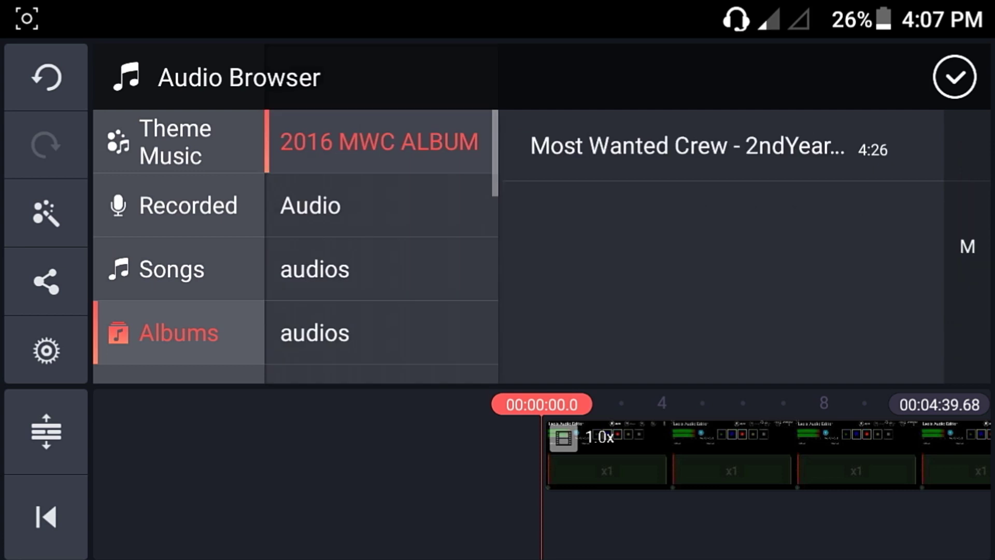
{"action": "left_click_drag", "start_coordinate": [406, 310], "coordinate": [449, 128]}
{"action": "left_click_drag", "start_coordinate": [449, 233], "coordinate": [450, 171]}
{"action": "left_click", "coordinate": [415, 203]}
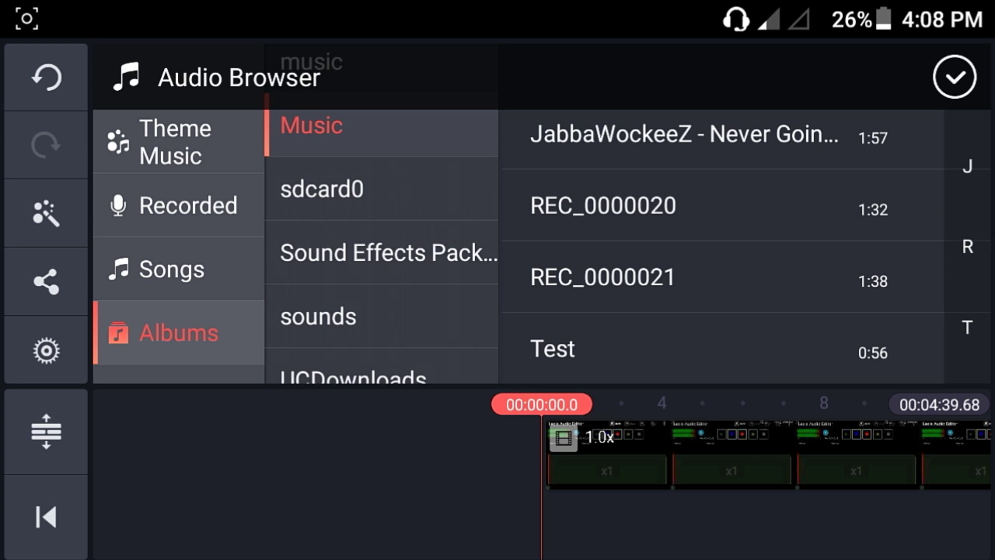
{"action": "left_click", "coordinate": [767, 334]}
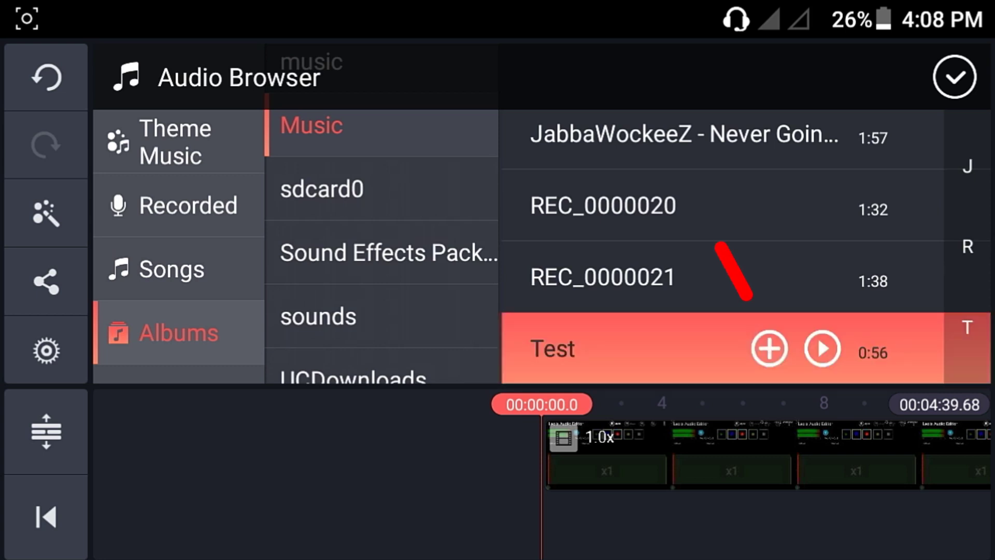
{"action": "left_click", "coordinate": [769, 349]}
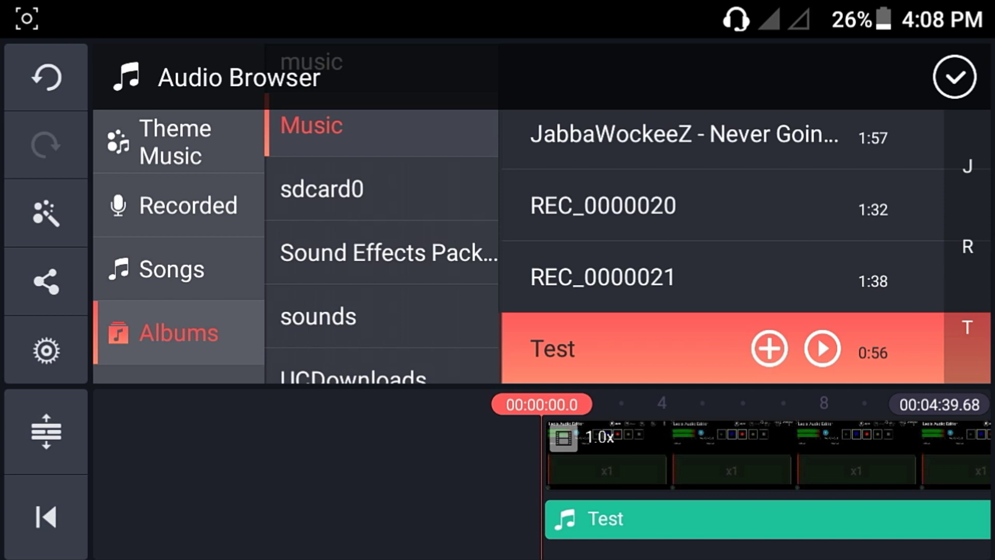
{"action": "left_click", "coordinate": [955, 77]}
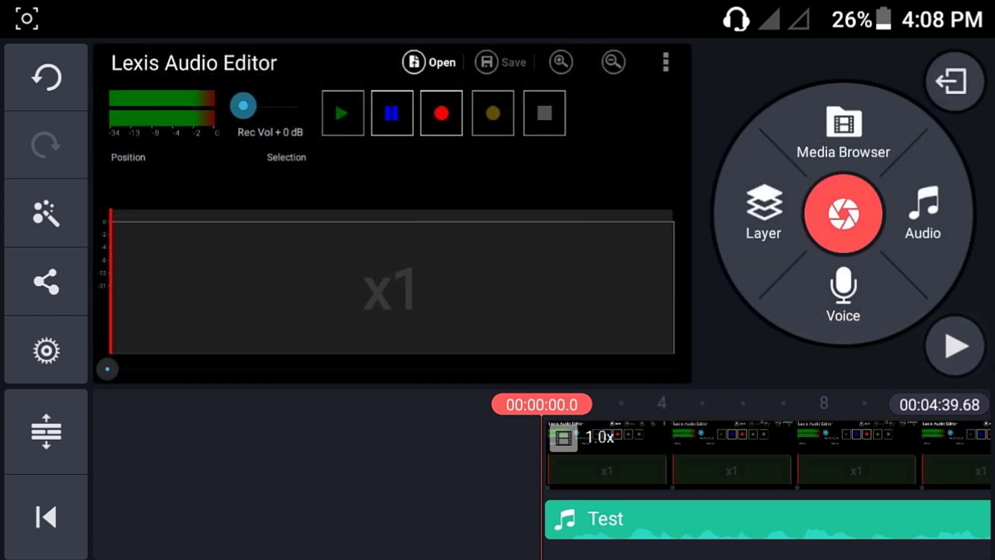
{"action": "left_click_drag", "start_coordinate": [794, 471], "coordinate": [777, 471]}
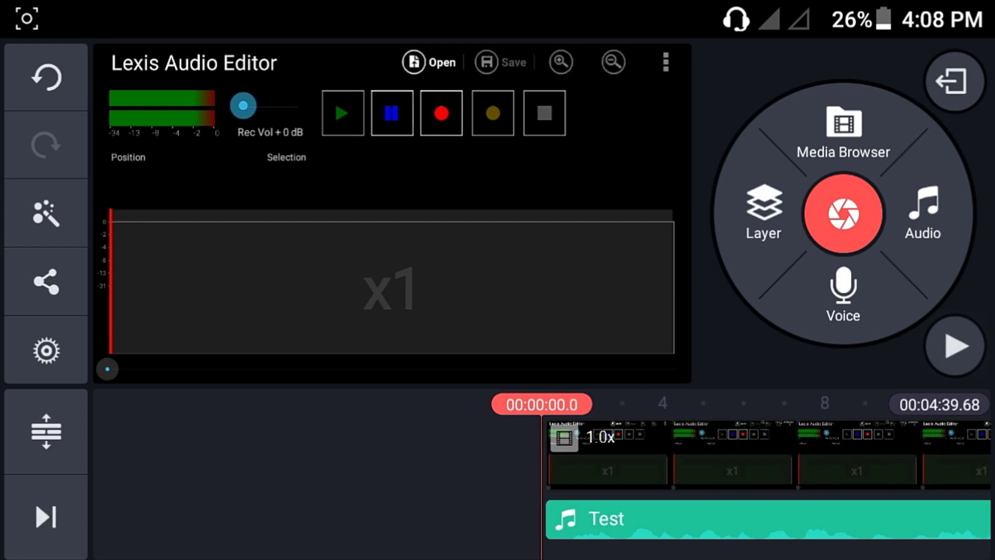
{"action": "left_click_drag", "start_coordinate": [832, 462], "coordinate": [700, 463]}
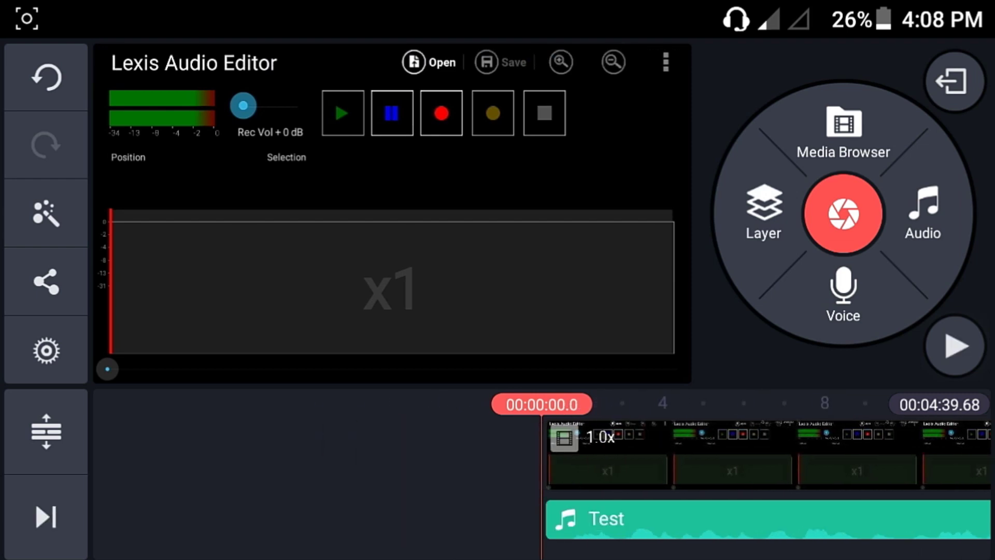